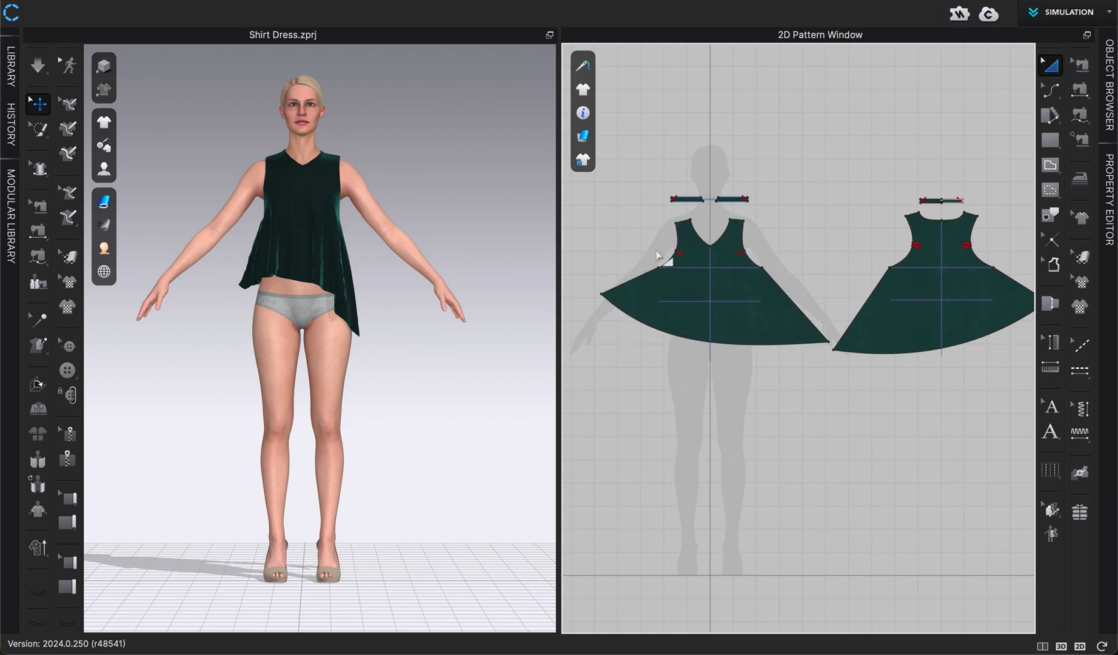
# Choose DXF under File > Export for the shirt dress pattern, bringing up the low-memory warning.
pyautogui.click(209, 0)
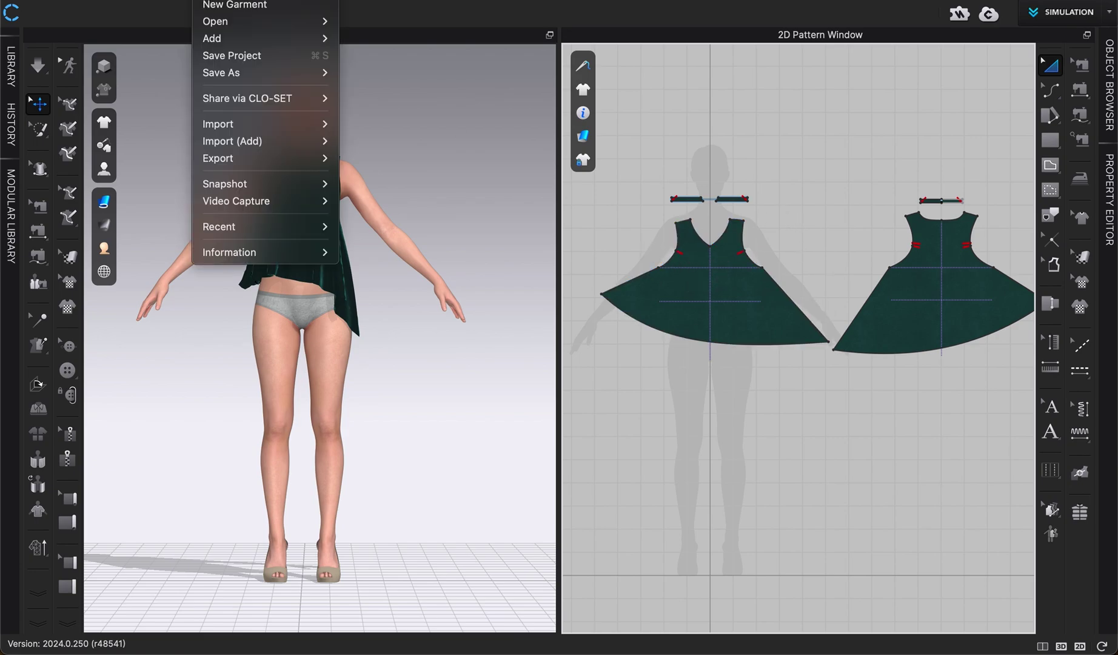
pyautogui.moveTo(247, 164)
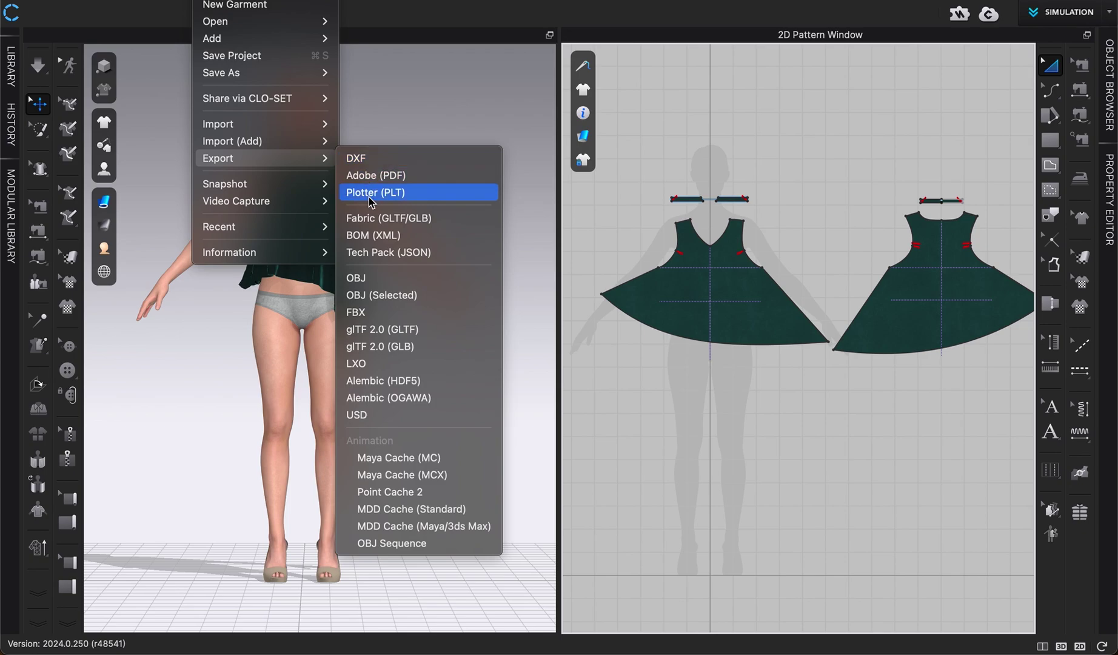
pyautogui.click(356, 160)
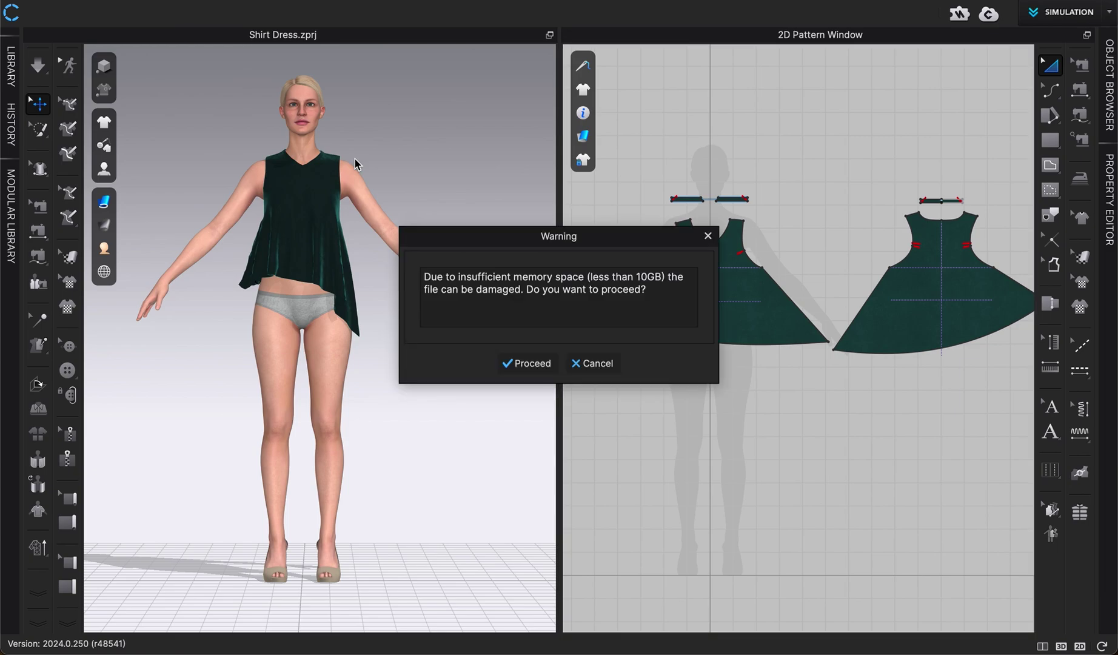
# Proceed past the memory warning and save the DXF as 'flowy shirt' in the CLO folder.
pyautogui.click(536, 366)
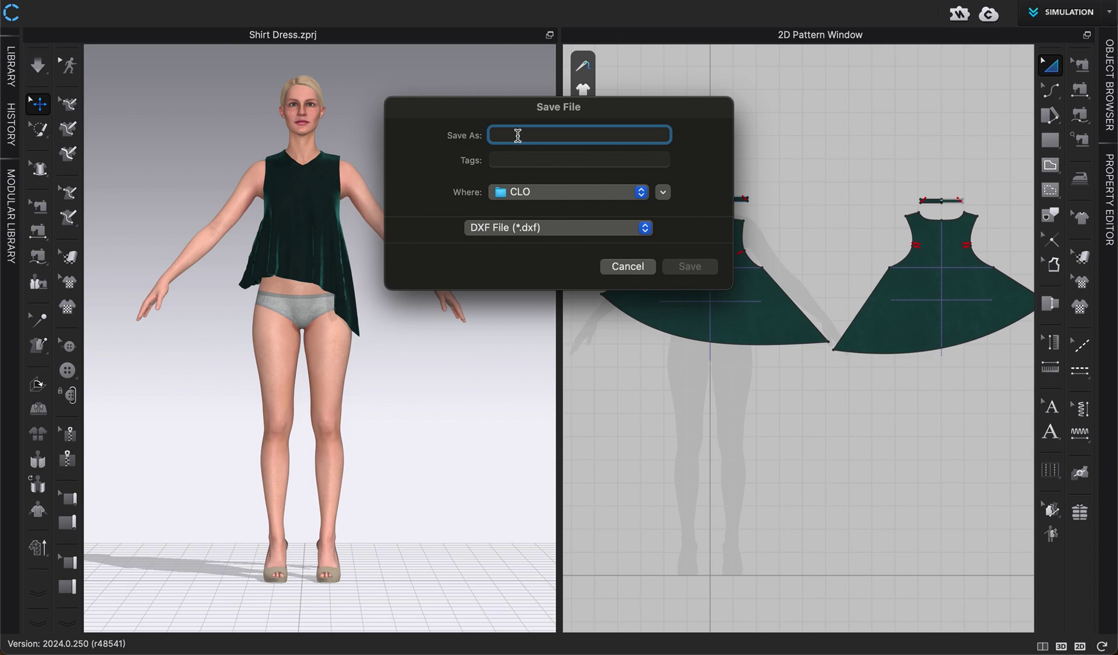
pyautogui.write('flowy shirt')
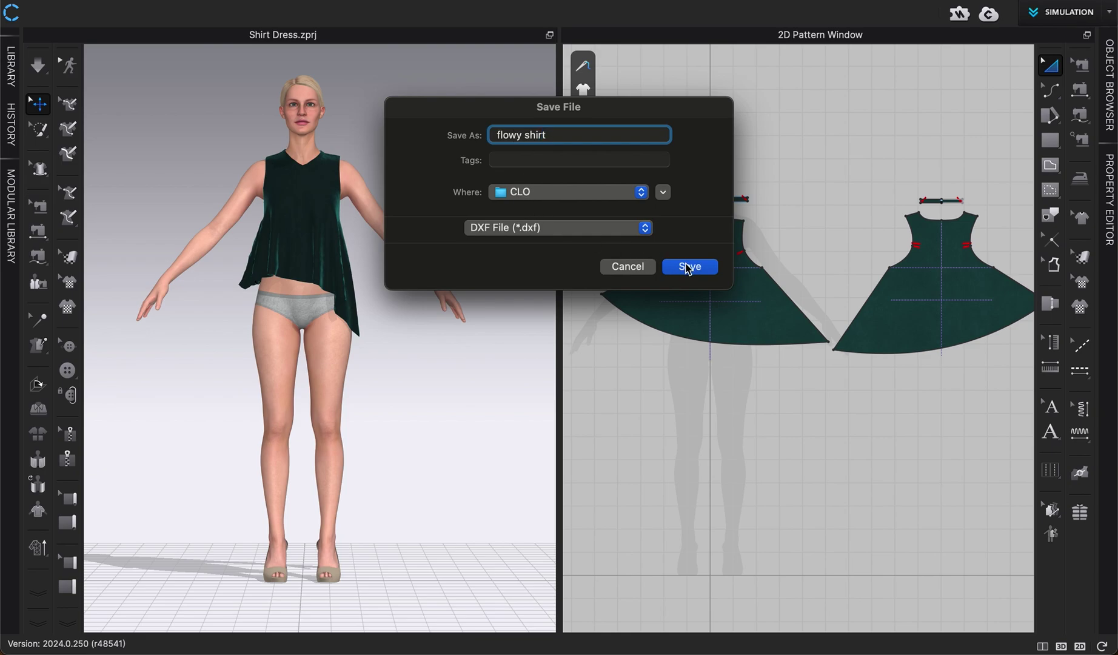
pyautogui.click(687, 266)
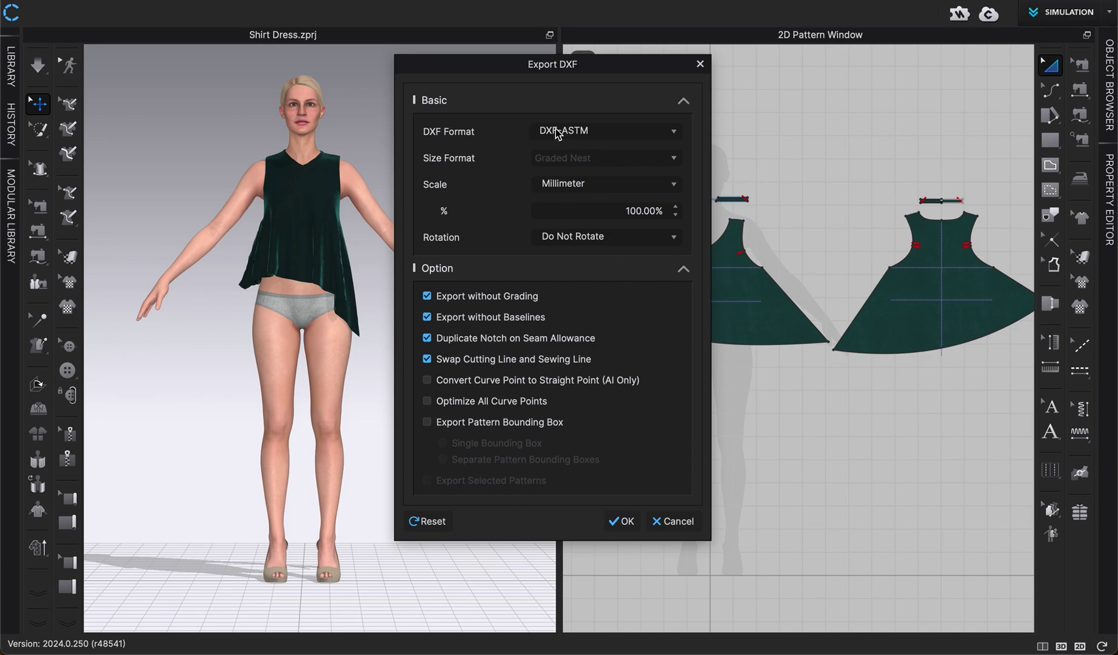
# Change the Export DXF scale from Millimeter to Inch and confirm the export.
pyautogui.click(581, 182)
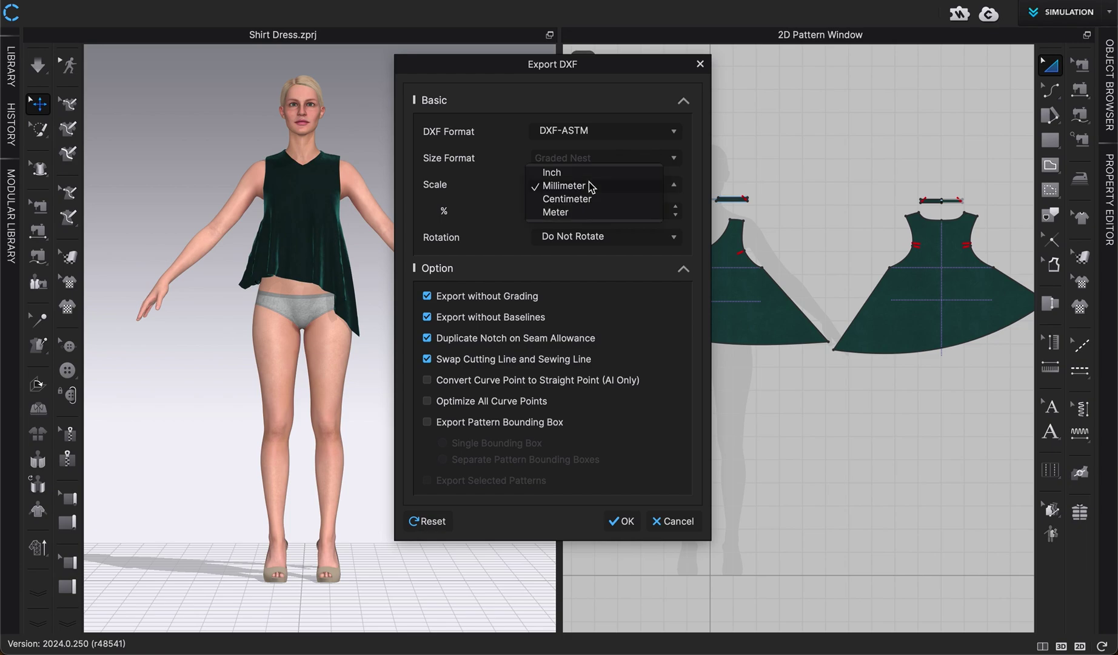
pyautogui.click(558, 172)
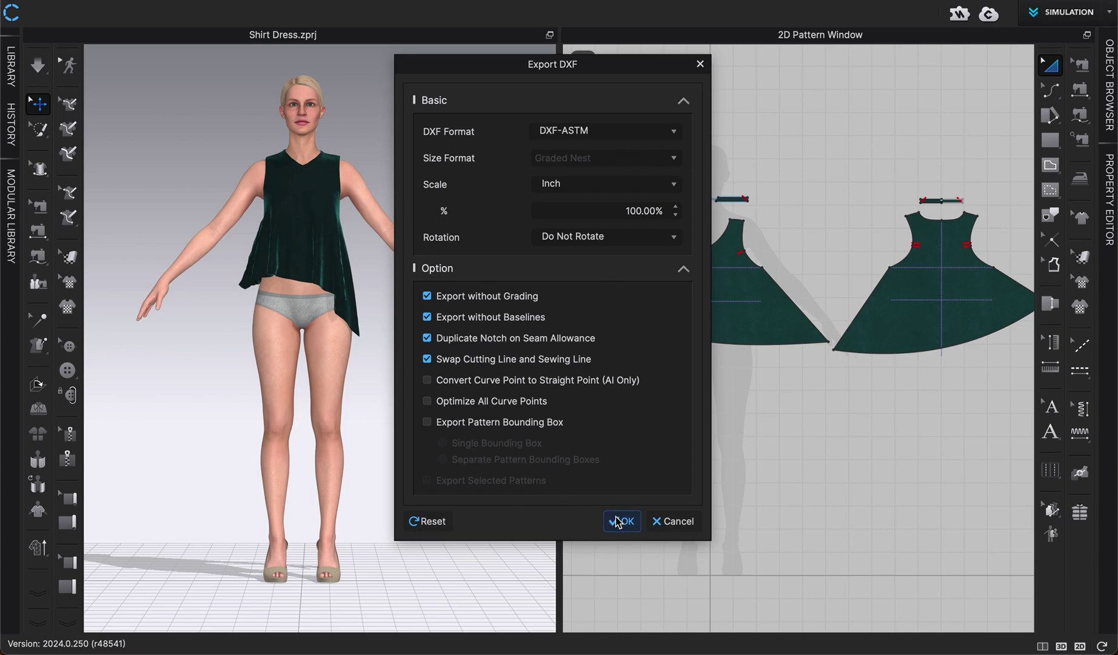
pyautogui.click(676, 523)
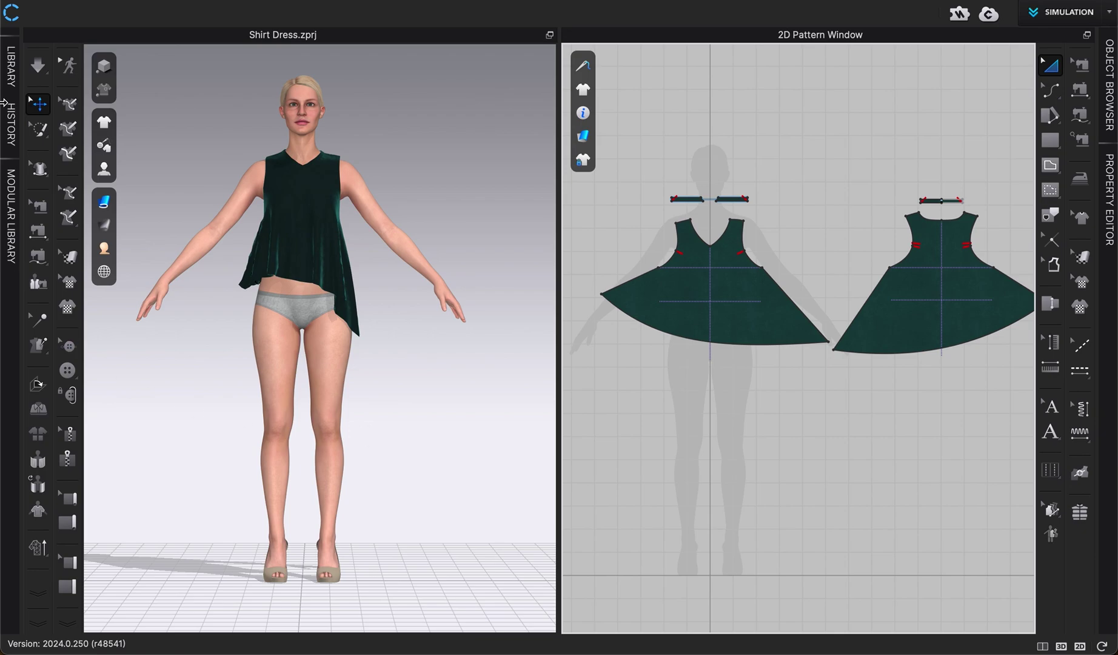
# Search 'cy02' in Library > Digitized Patterns and open the wide leg pants DXF's options.
pyautogui.click(10, 75)
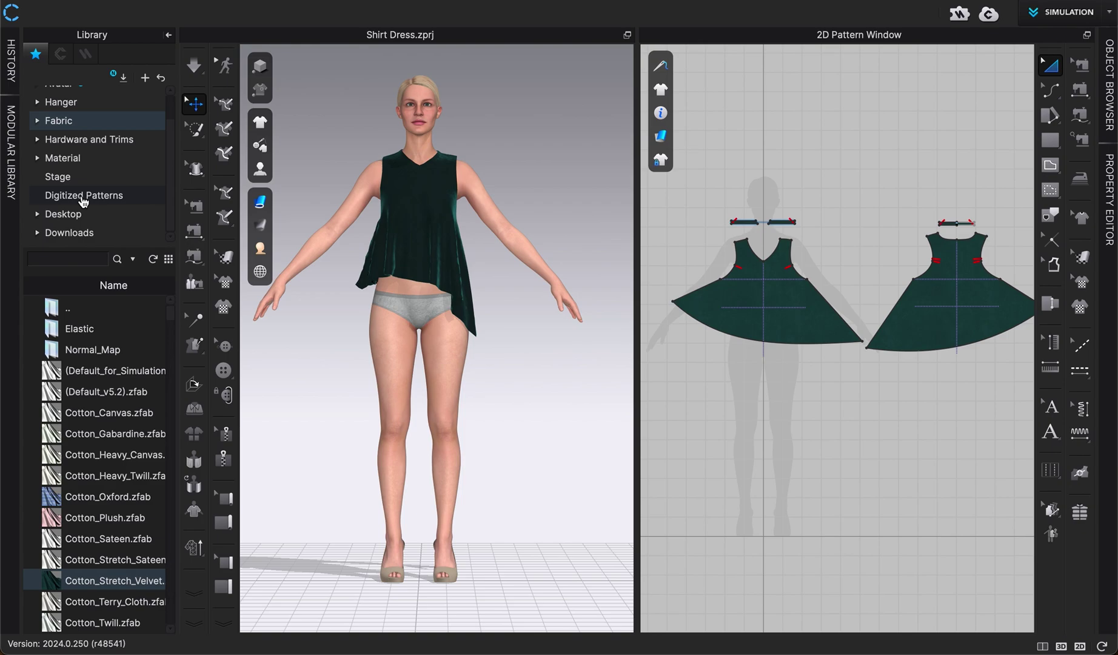
pyautogui.click(83, 201)
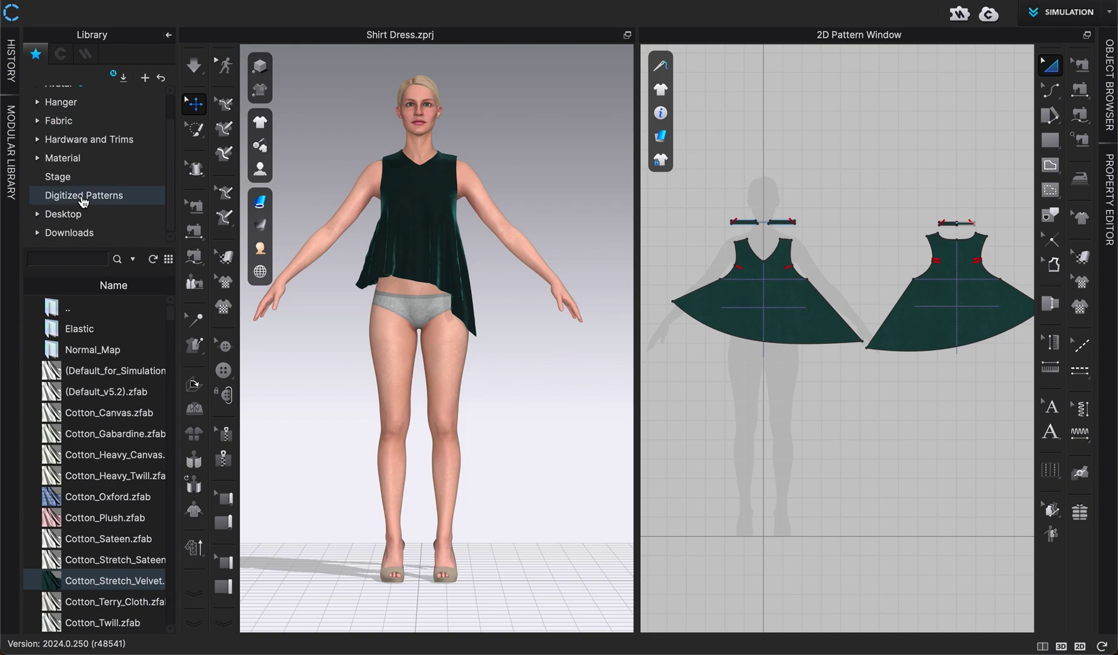
pyautogui.write('cy02')
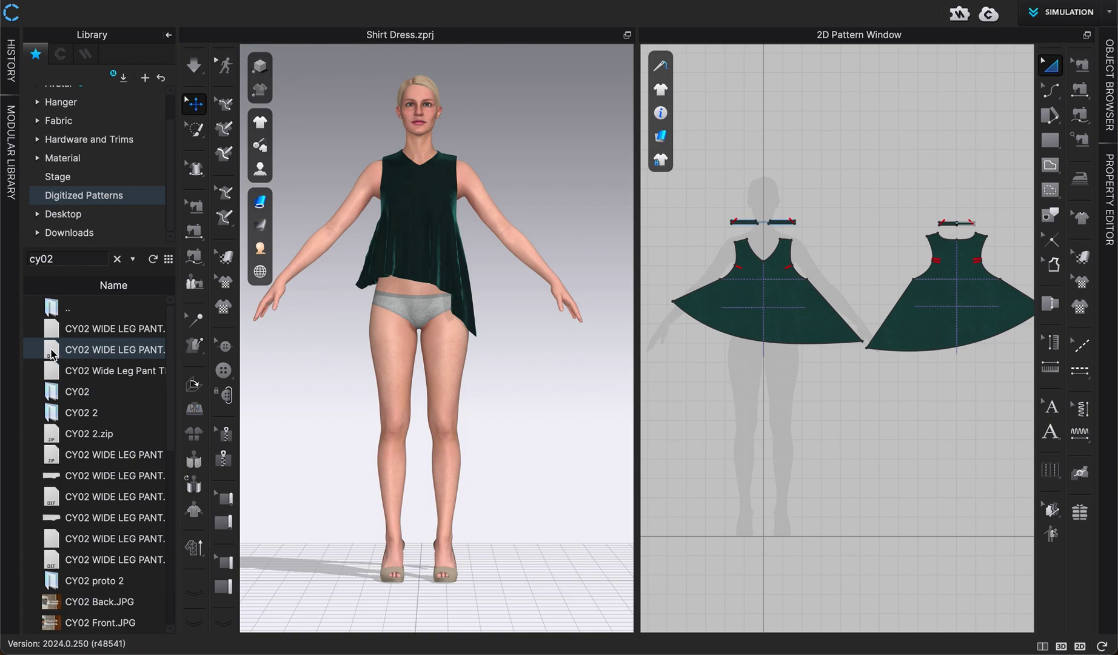
pyautogui.rightClick(87, 351)
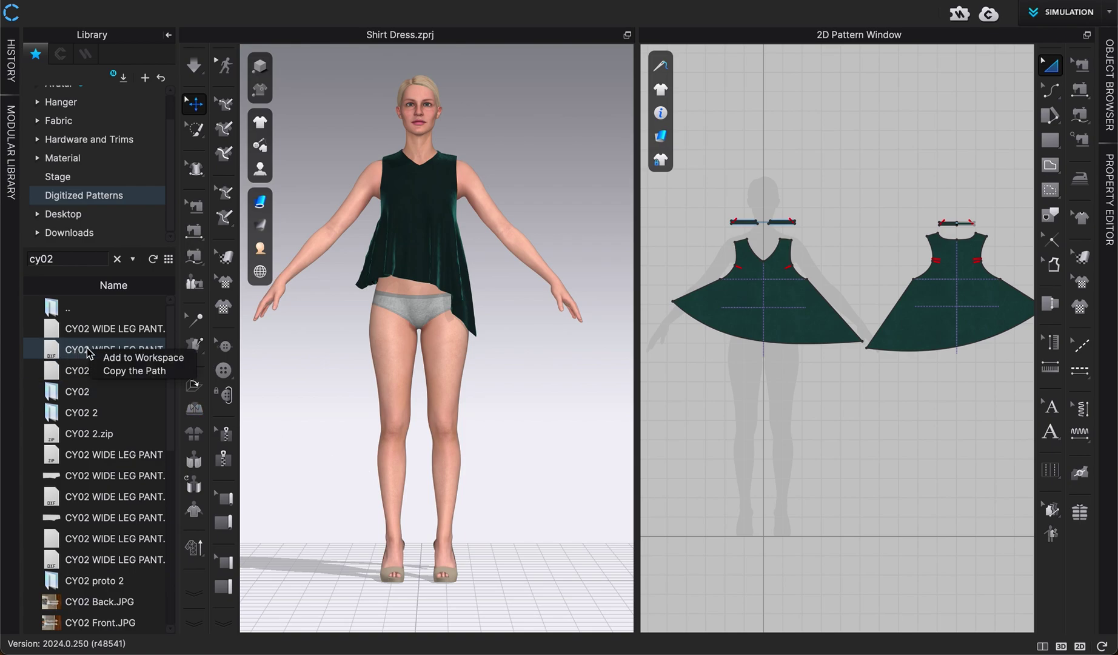
# Add the CY02 wide leg pant DXF to the workspace with the default Add and Auto Scale settings.
pyautogui.click(134, 357)
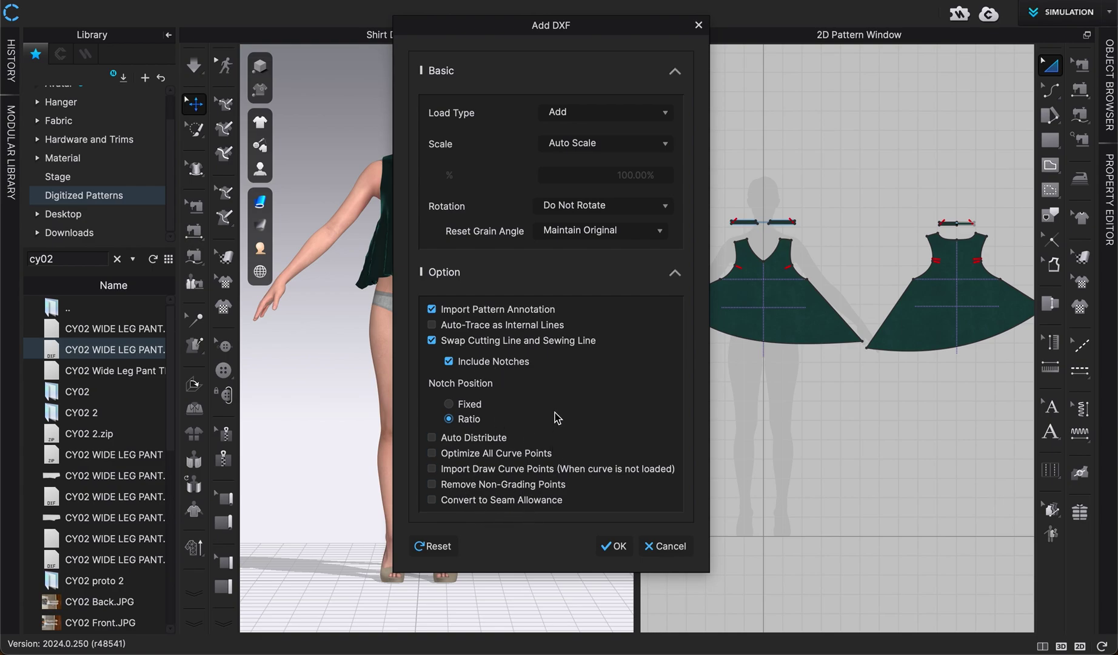
pyautogui.click(613, 546)
pyautogui.click(612, 545)
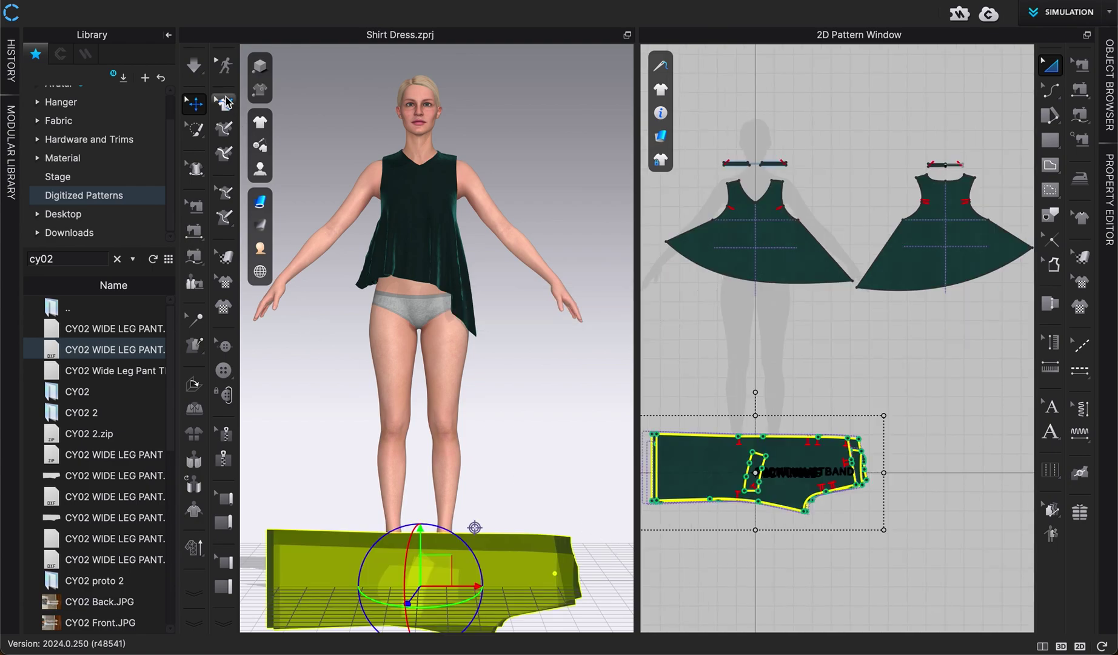
# Collapse the Library, then rotate the pants pattern 90° counter-clockwise and move it beside the dress pieces.
pyautogui.click(170, 35)
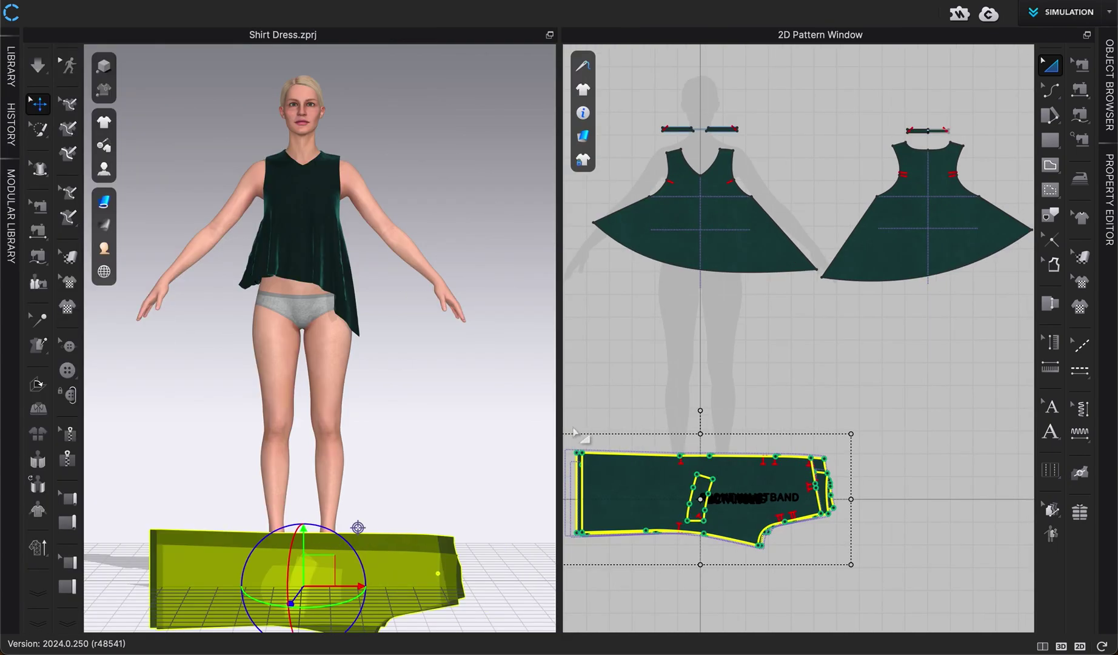
pyautogui.scroll(-1, 667, 533)
pyautogui.moveTo(654, 569); pyautogui.dragTo(761, 517, button='middle')
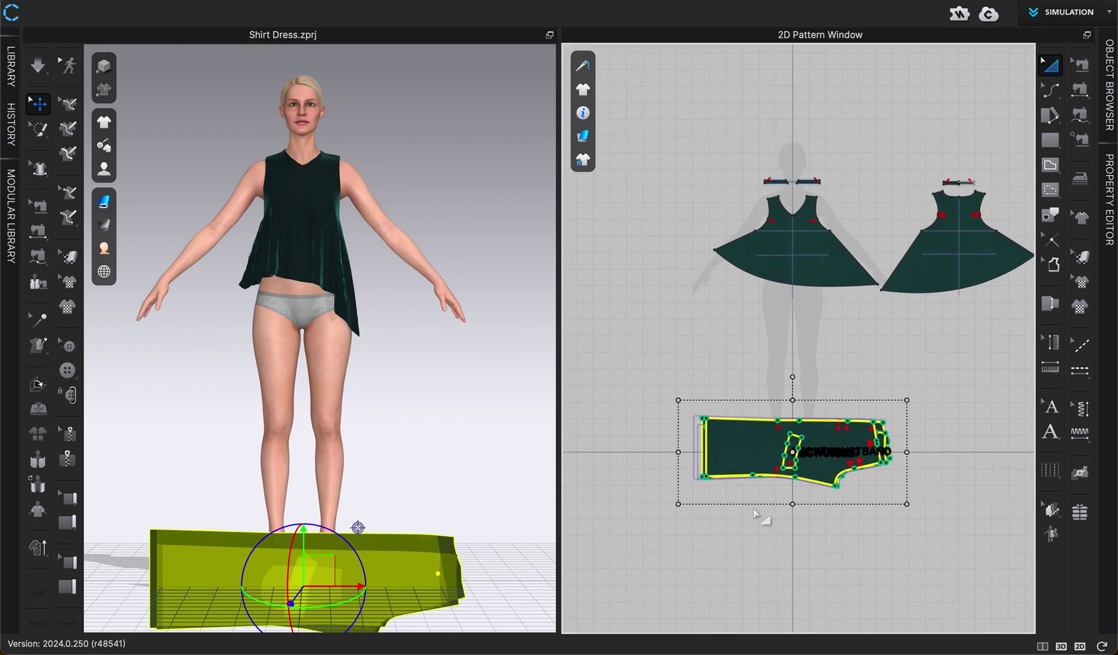
pyautogui.moveTo(791, 373); pyautogui.dragTo(682, 450)
pyautogui.moveTo(767, 483); pyautogui.dragTo(619, 347)
pyautogui.click(661, 487)
pyautogui.scroll(1, 662, 489)
# Separate the stacked pants pieces: back panel to the left, front panel to the top row, waistband pulled out.
pyautogui.moveTo(662, 489); pyautogui.dragTo(740, 512, button='middle')
pyautogui.click(647, 414)
pyautogui.moveTo(647, 414); pyautogui.dragTo(615, 414)
pyautogui.moveTo(727, 376); pyautogui.dragTo(646, 135)
pyautogui.click(741, 389)
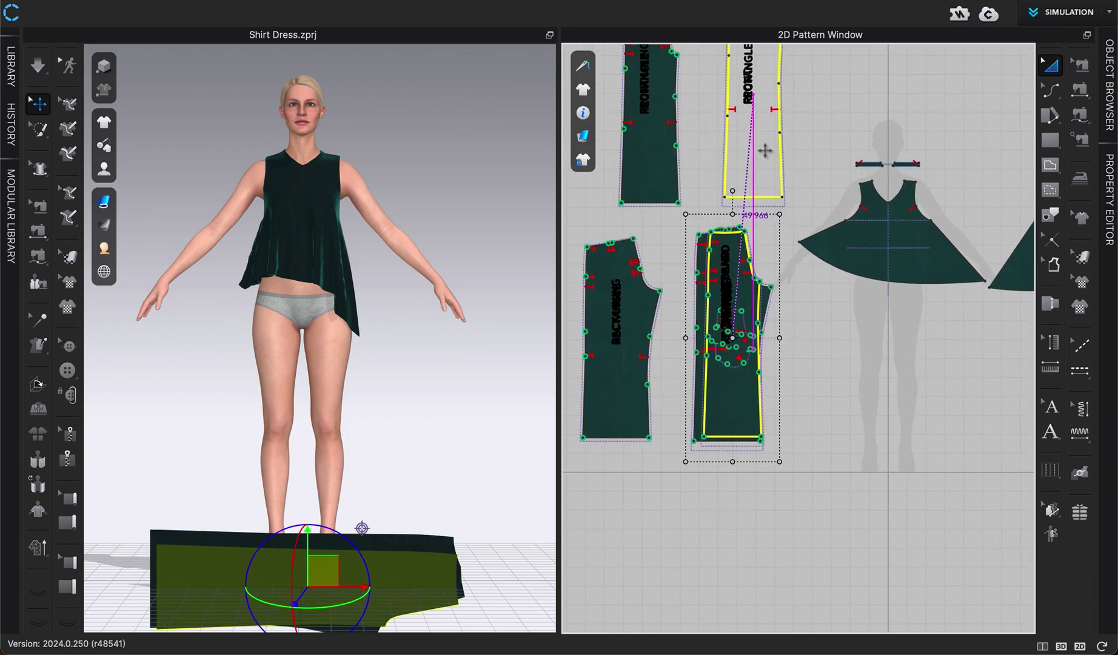
pyautogui.moveTo(730, 337); pyautogui.dragTo(785, 473)
pyautogui.click(793, 362)
pyautogui.scroll(-2, 794, 359)
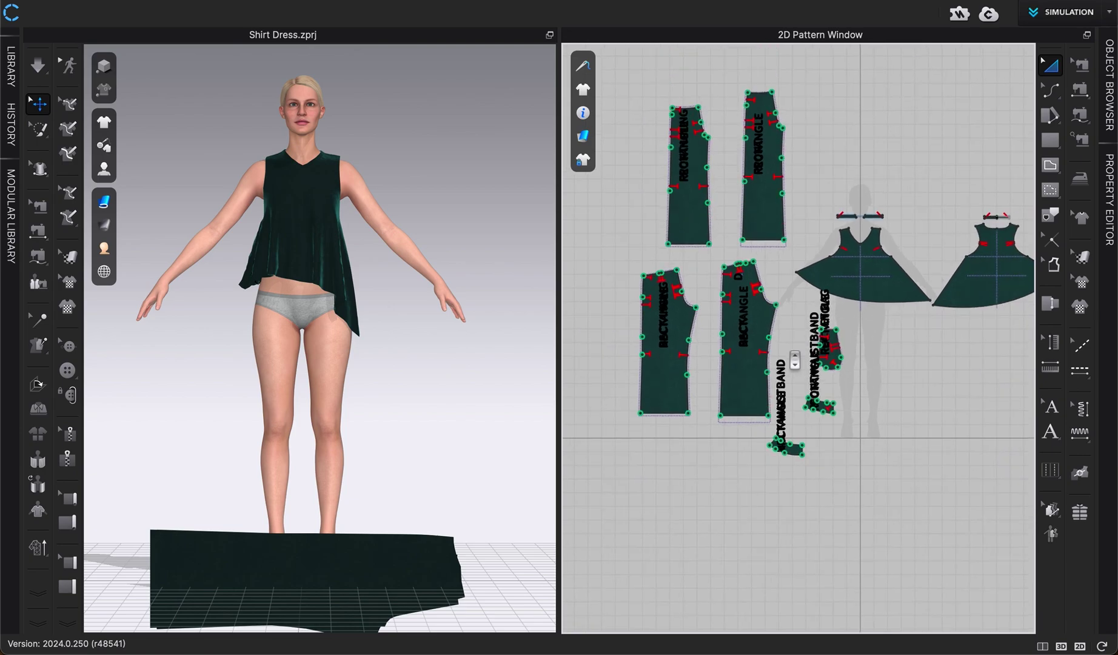
pyautogui.moveTo(794, 361); pyautogui.dragTo(787, 406, button='right')
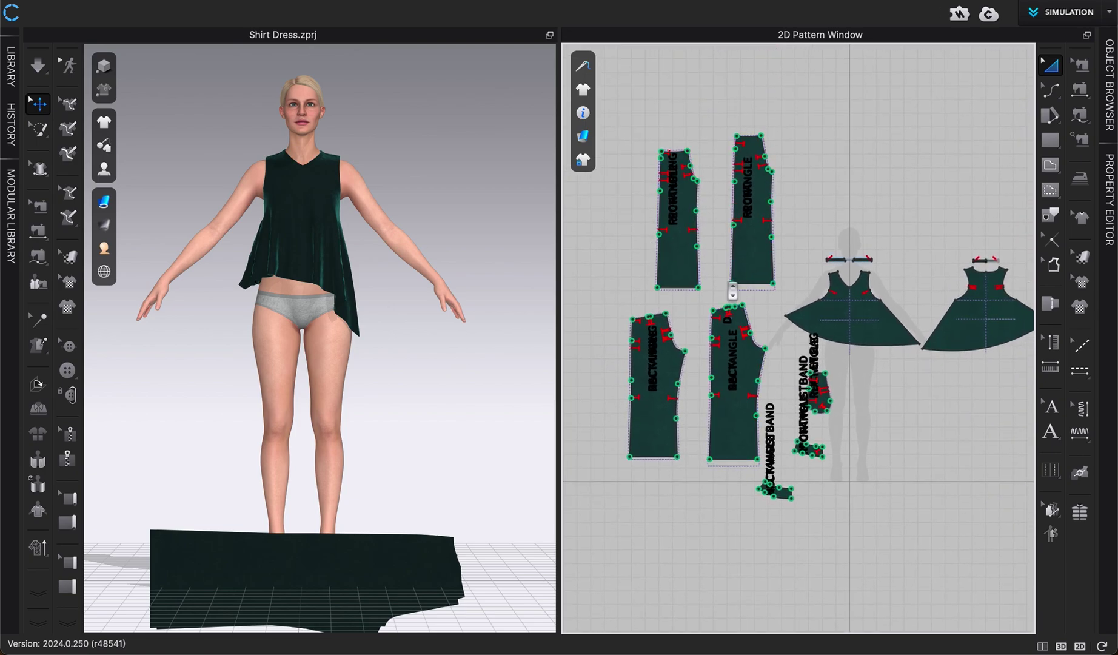
pyautogui.click(661, 268)
pyautogui.scroll(5, 659, 270)
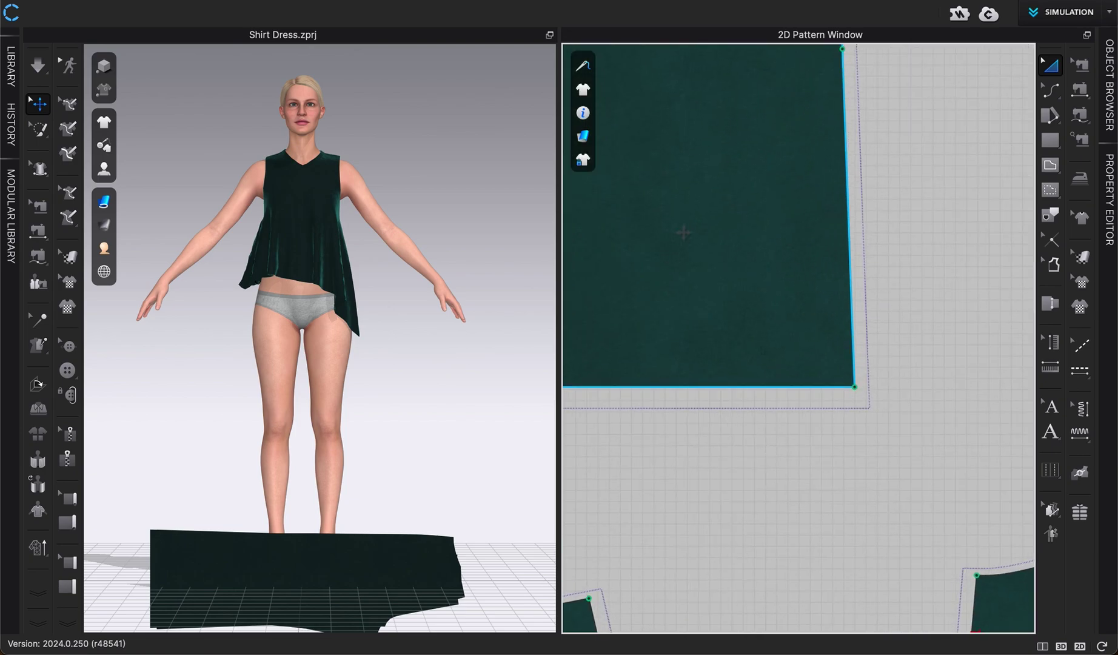
pyautogui.scroll(4, 683, 232)
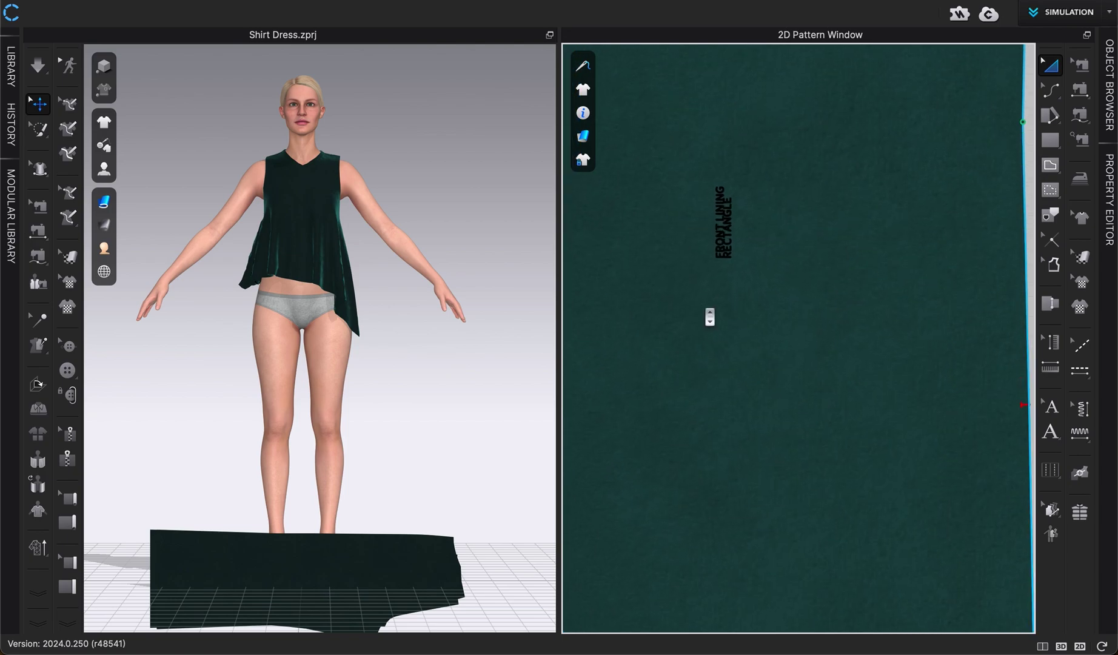
pyautogui.scroll(1, 709, 316)
pyautogui.scroll(-2, 749, 203)
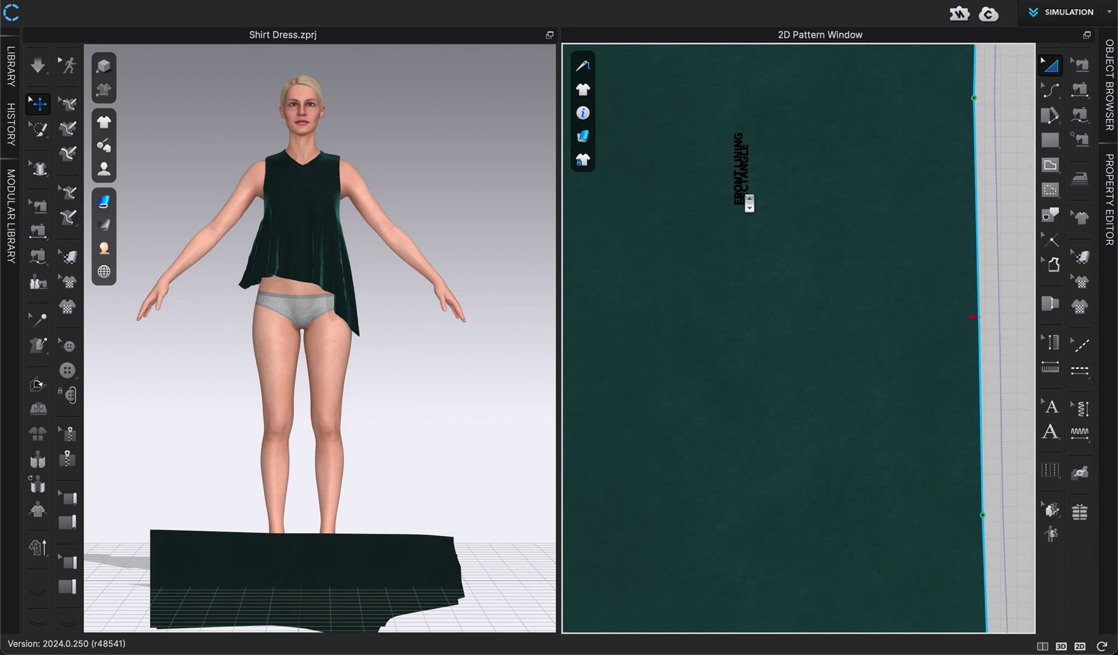
pyautogui.scroll(-4, 749, 203)
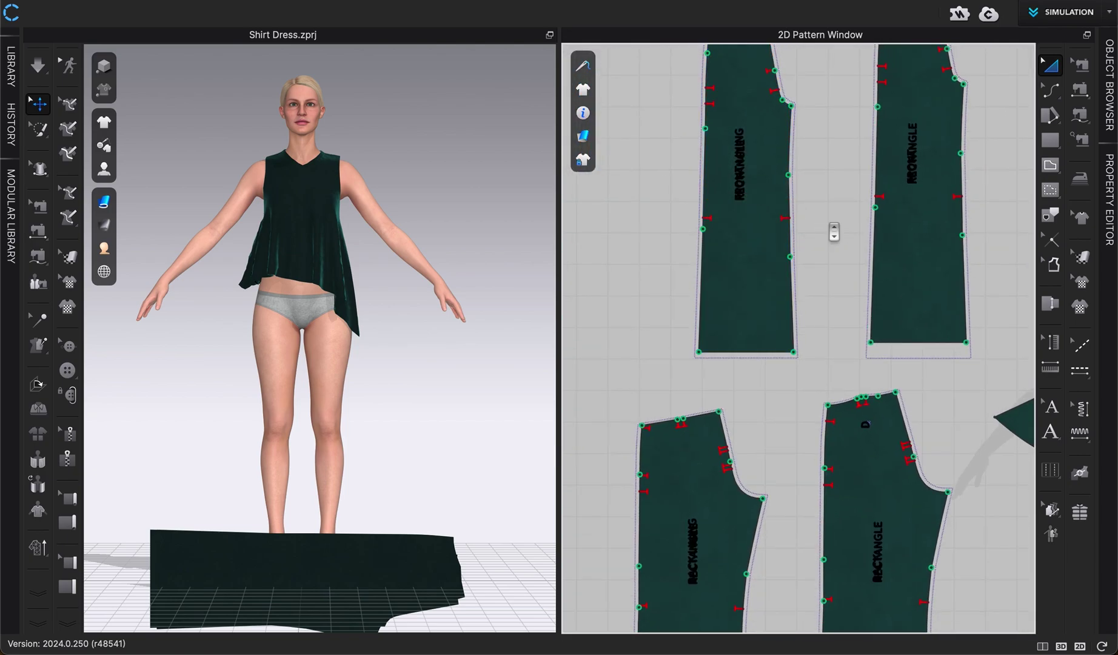
pyautogui.scroll(5, 834, 231)
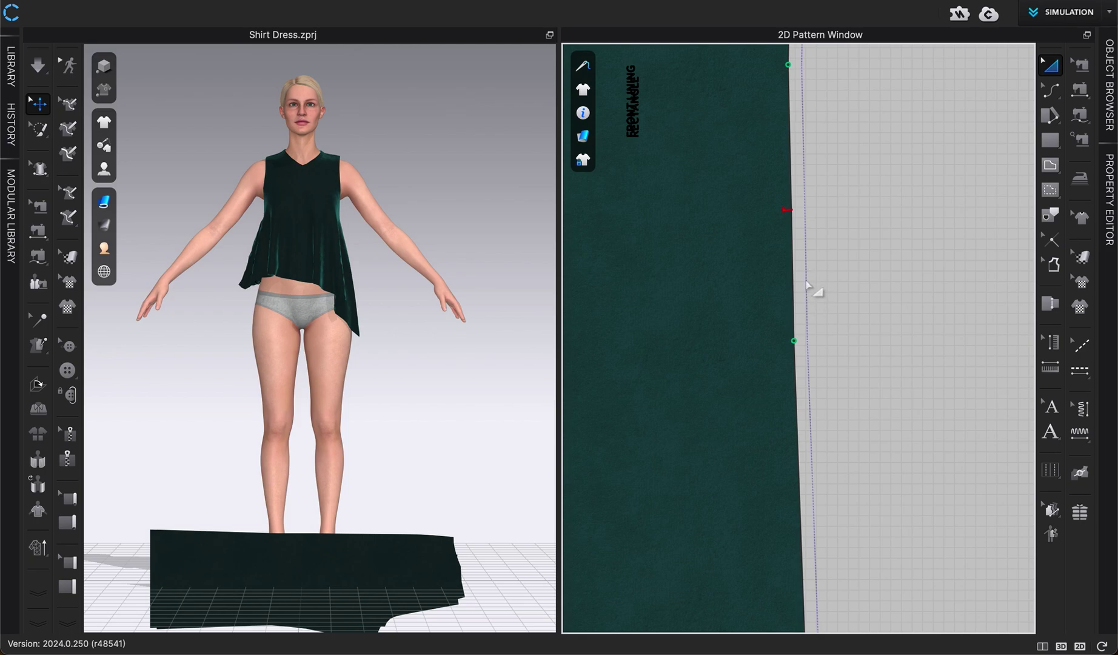
pyautogui.scroll(-3, 808, 284)
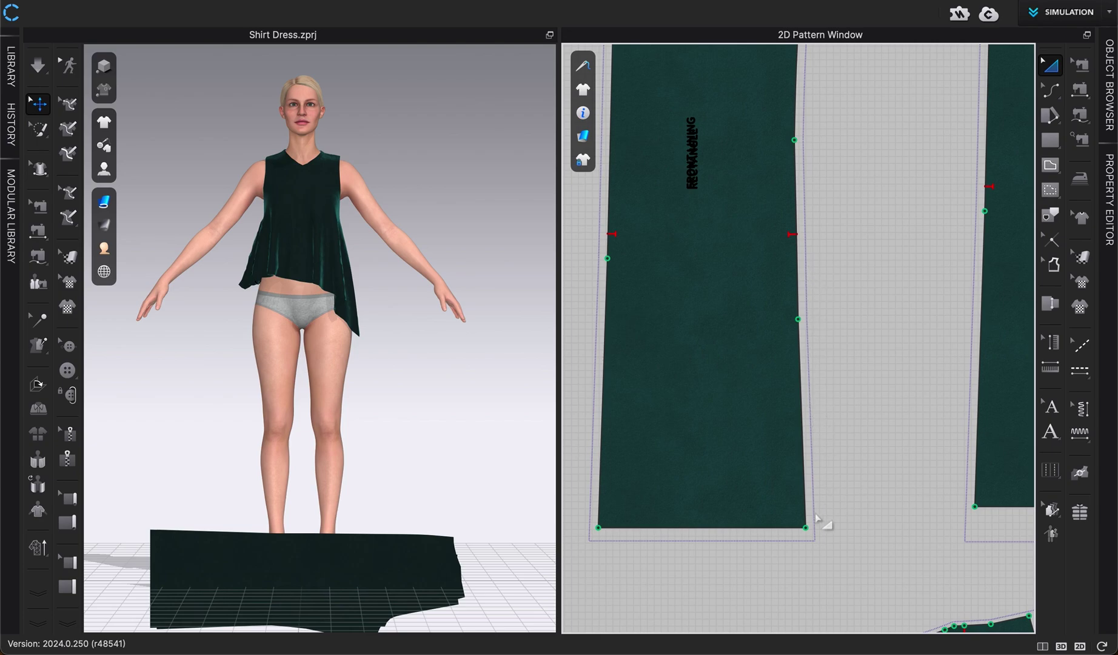
pyautogui.scroll(-4, 873, 515)
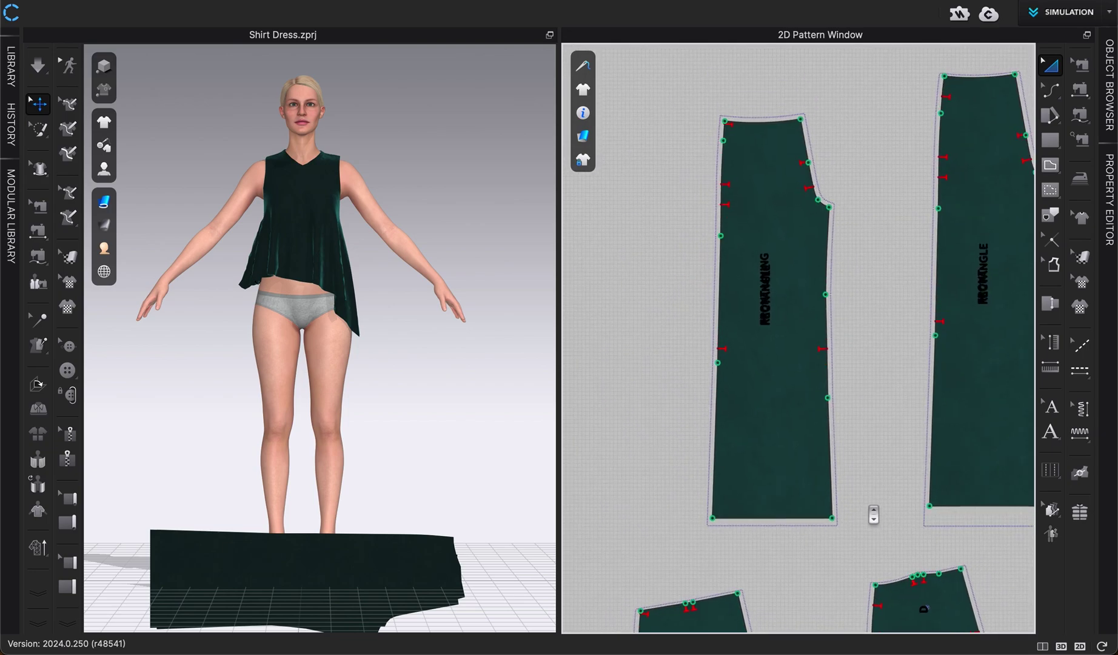
pyautogui.scroll(-2, 873, 514)
pyautogui.scroll(-5, 788, 312)
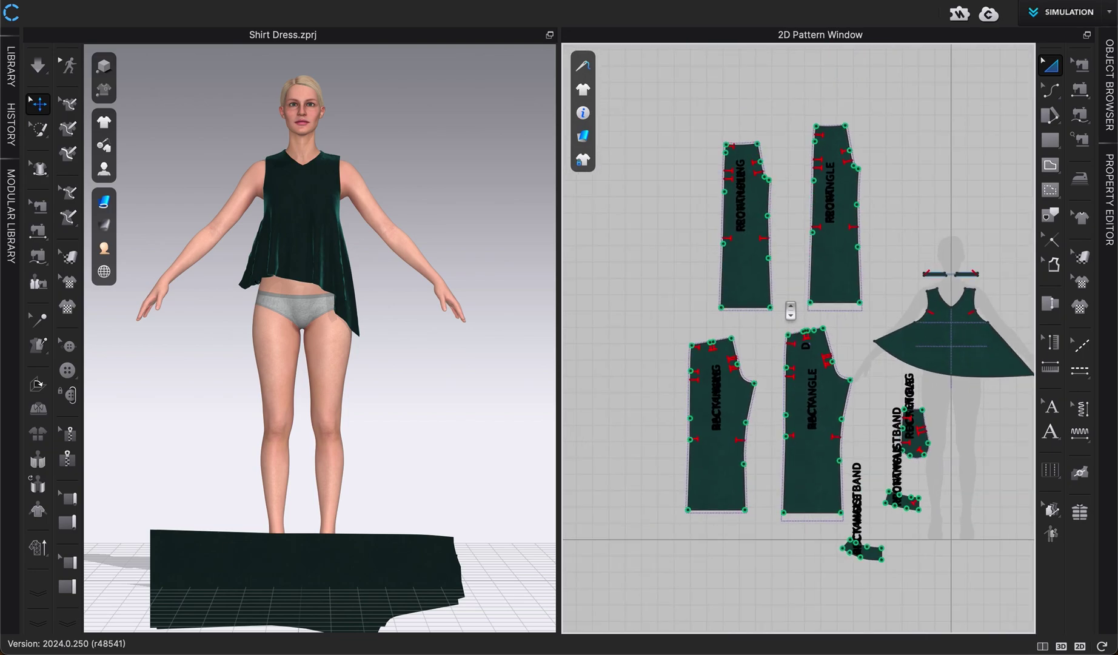
pyautogui.moveTo(768, 332); pyautogui.dragTo(685, 332, button='right')
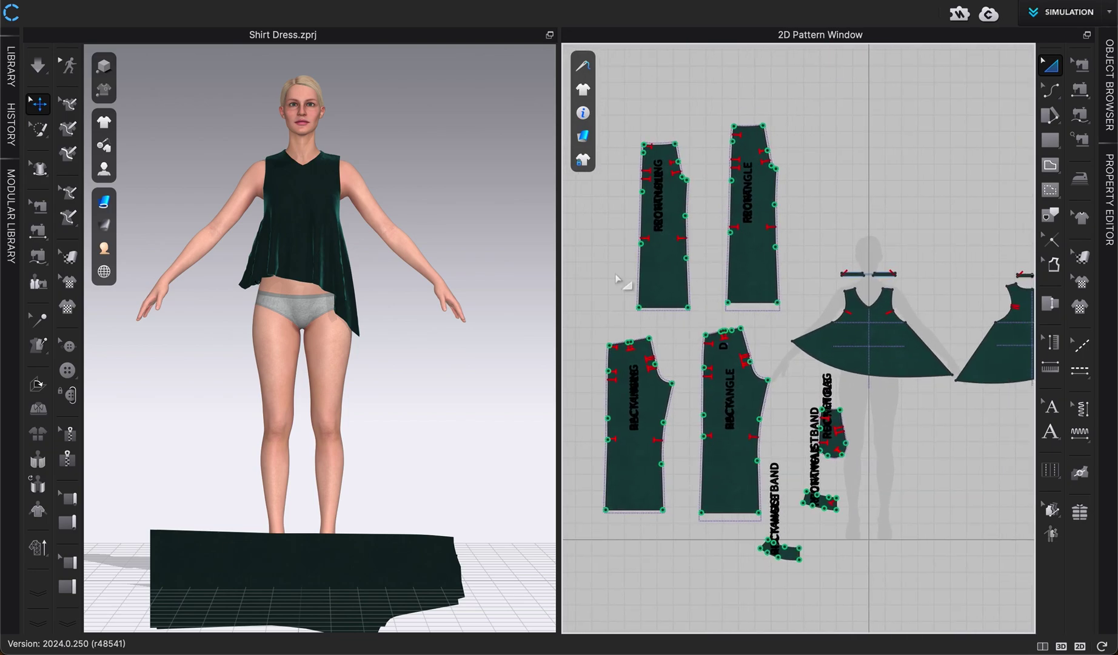